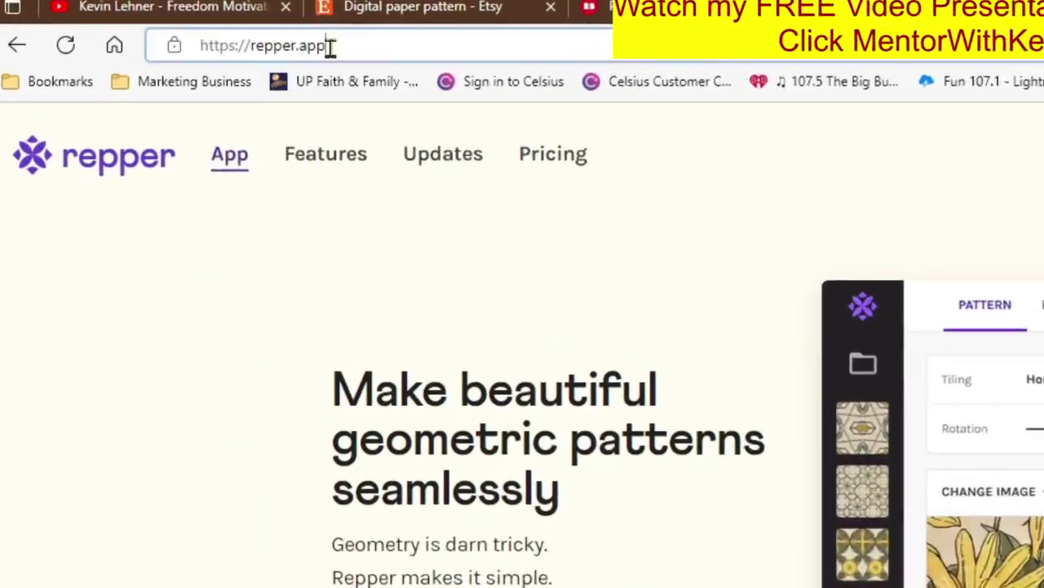
Step: Highlight the repper.app address and the 14-day trial note, then show Pricing with monthly rates
left_click_drag(166, 29, 155, 29)
left_click_drag(389, 62, 319, 57)
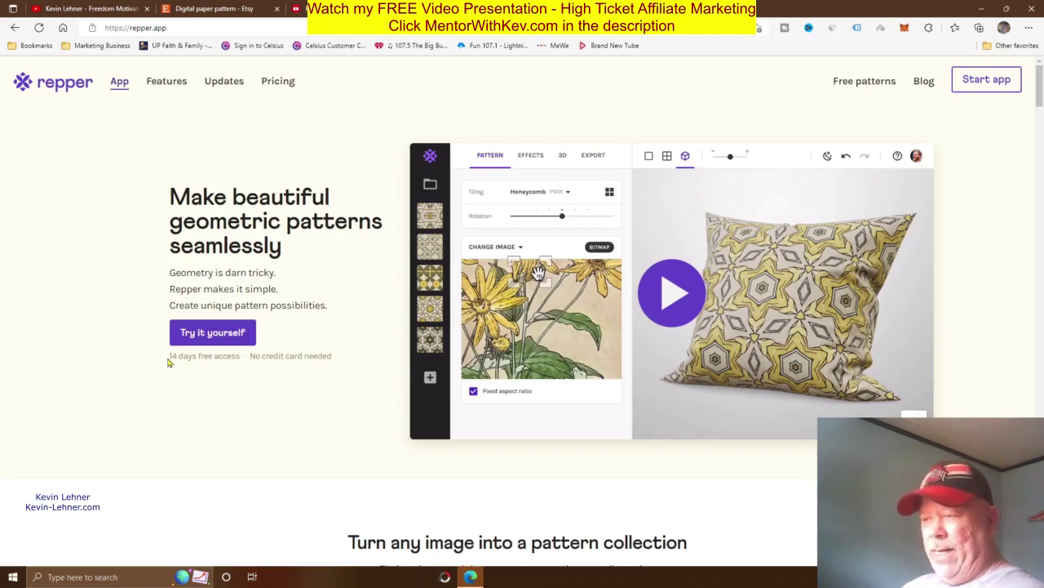
left_click_drag(169, 362, 338, 372)
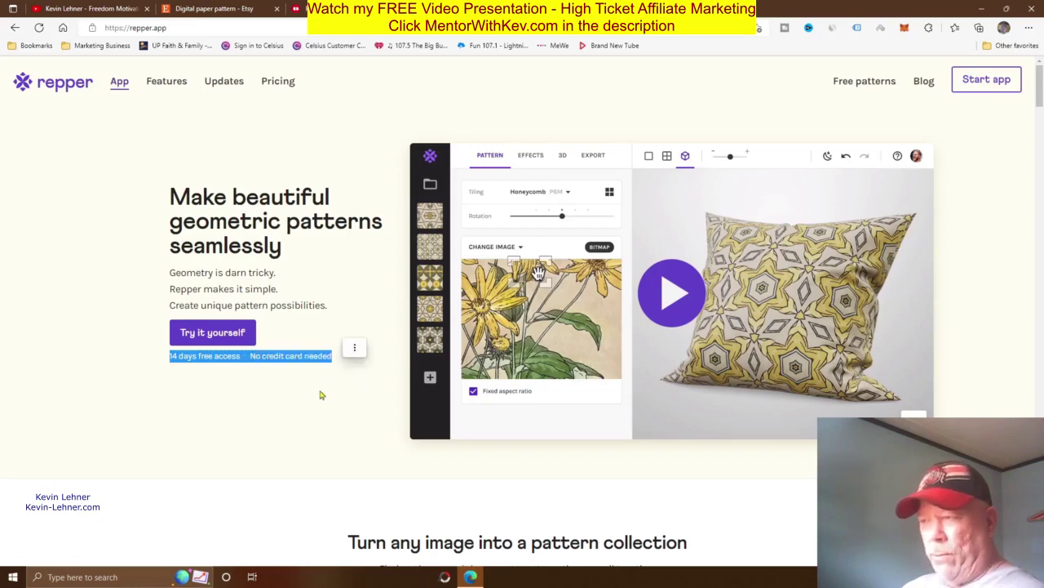
left_click(320, 395)
left_click(276, 80)
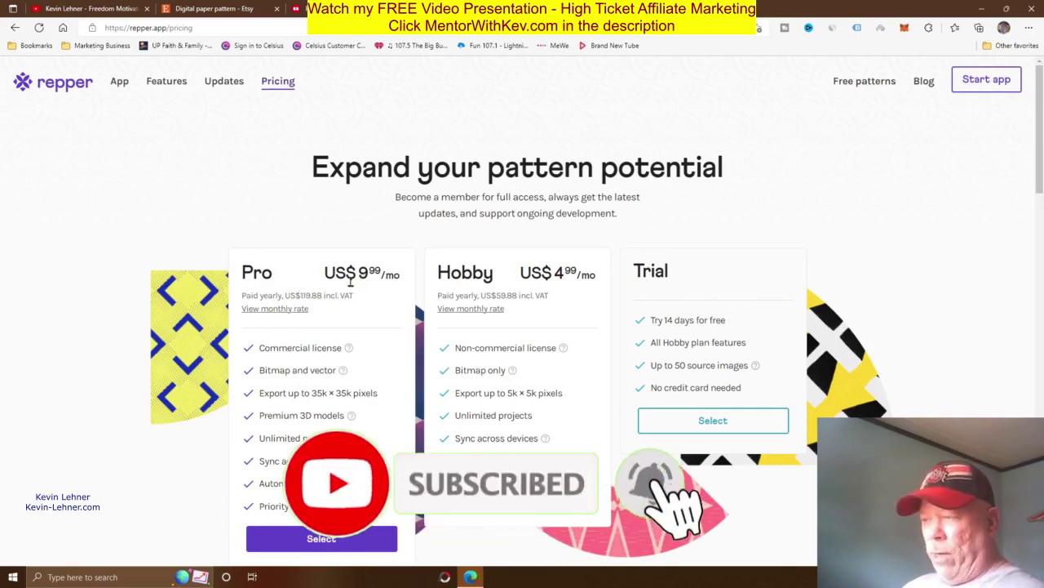
left_click(276, 308)
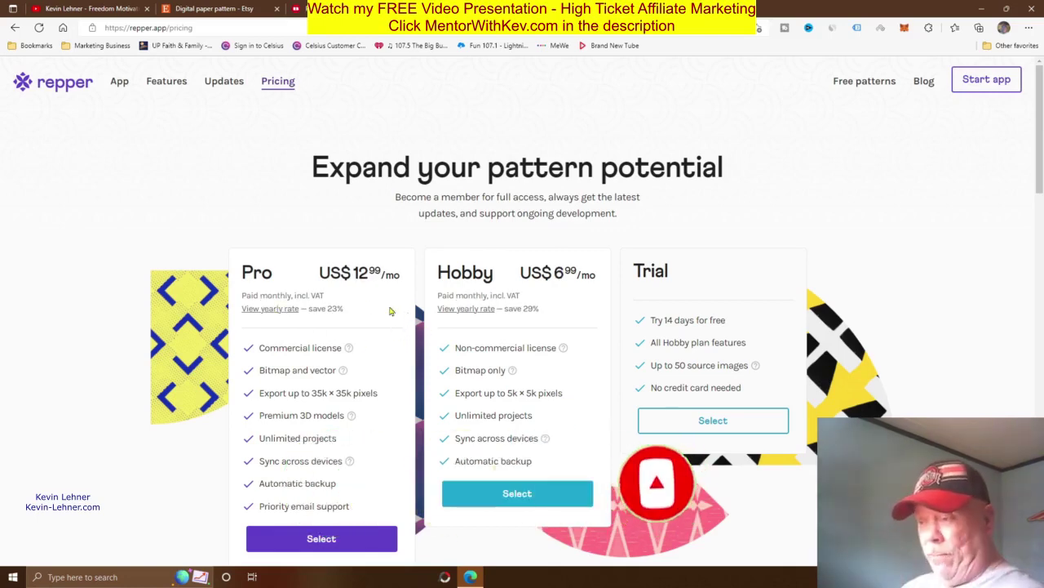
Step: Highlight the Pro plan's 12.99 monthly price, check the license info icons, then go back home
scroll(329, 291, "down", 1)
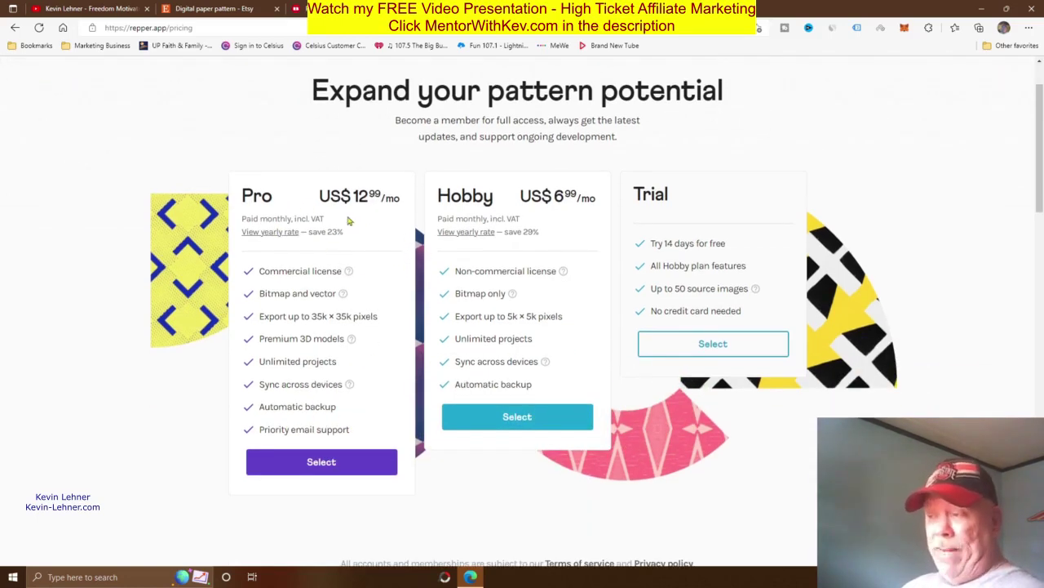
left_click_drag(354, 196, 381, 197)
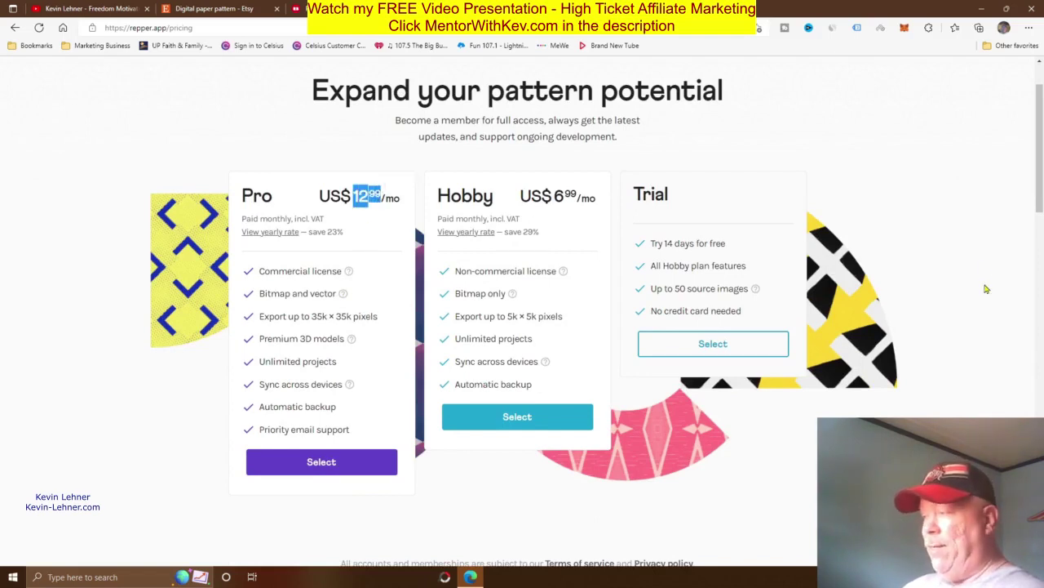
left_click(981, 256)
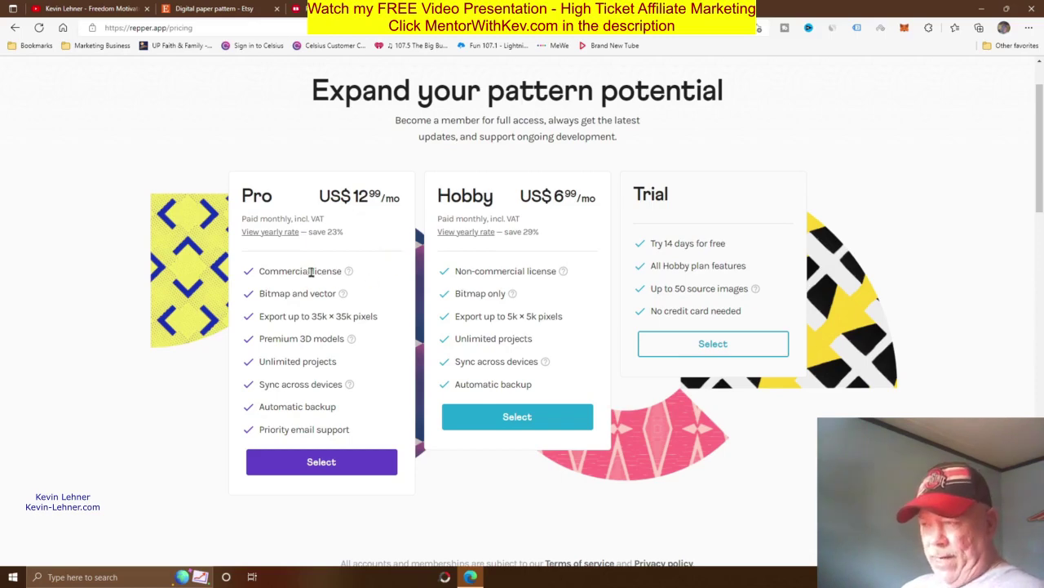
mouse_move(351, 275)
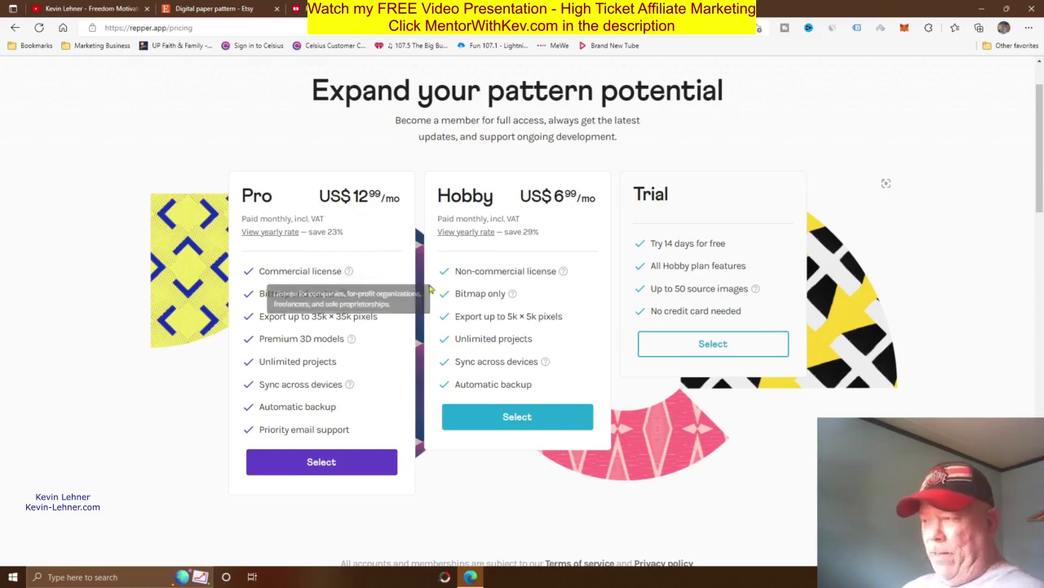
mouse_move(564, 275)
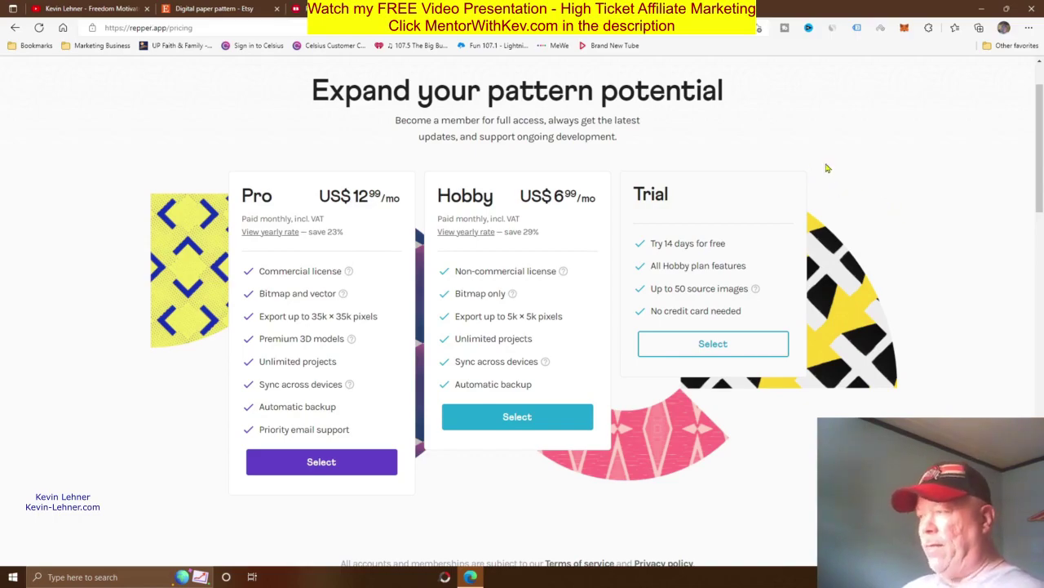
key("alt+Left")
scroll(327, 300, "down", 3)
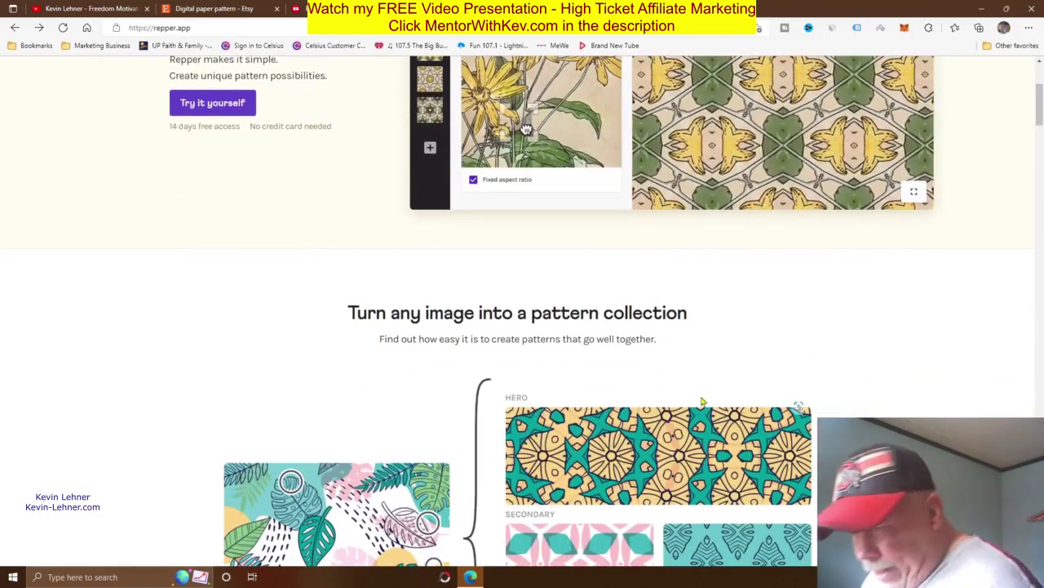
scroll(857, 357, "down", 2)
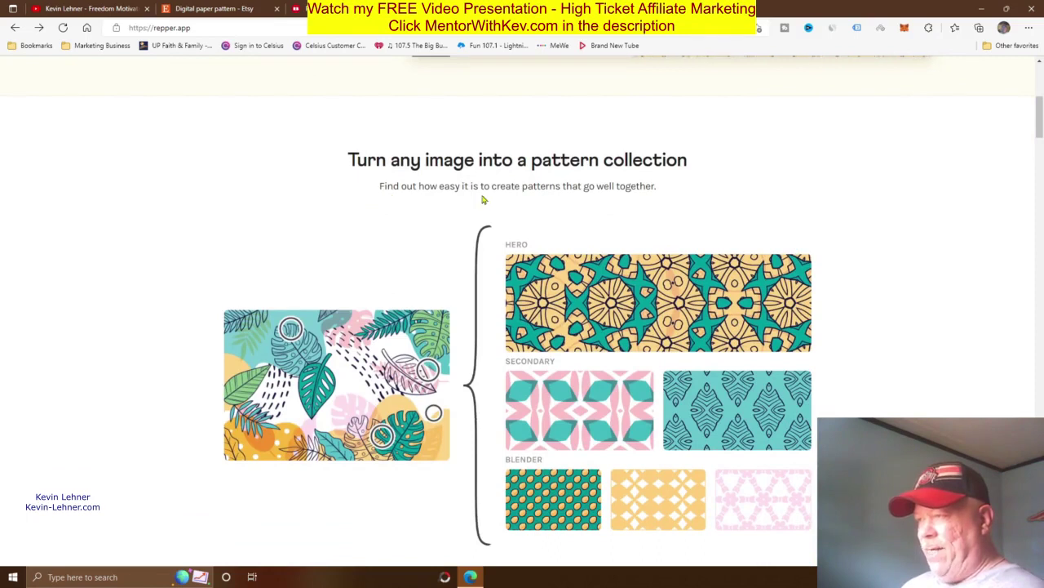
scroll(909, 303, "down", 4)
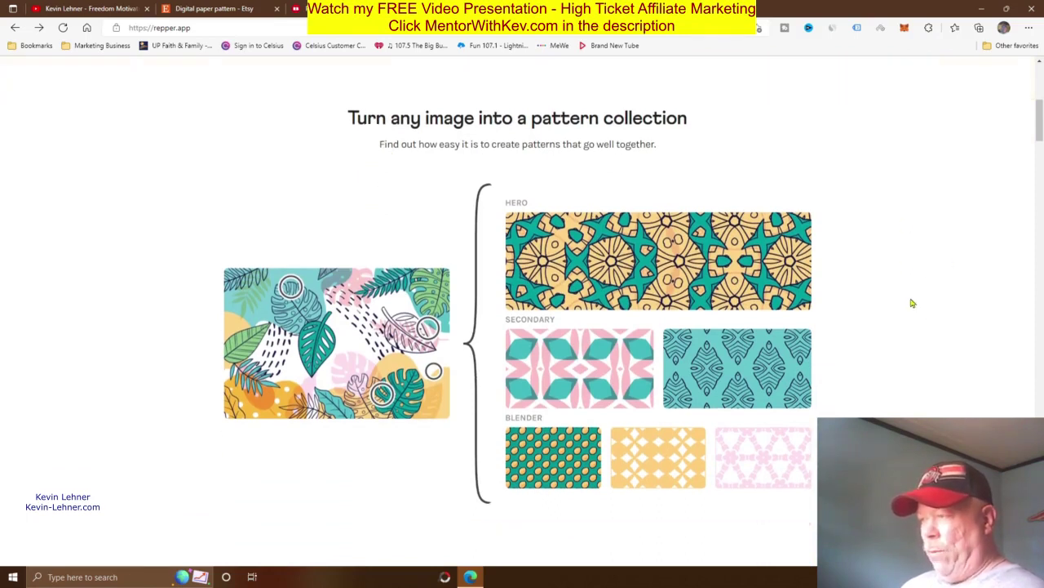
scroll(912, 298, "down", 2)
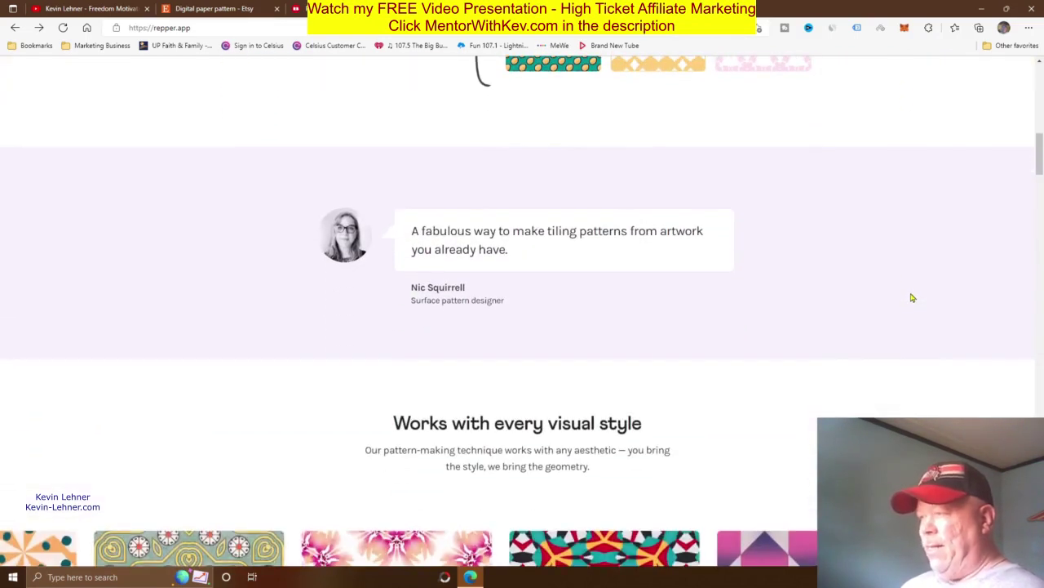
scroll(816, 305, "down", 3)
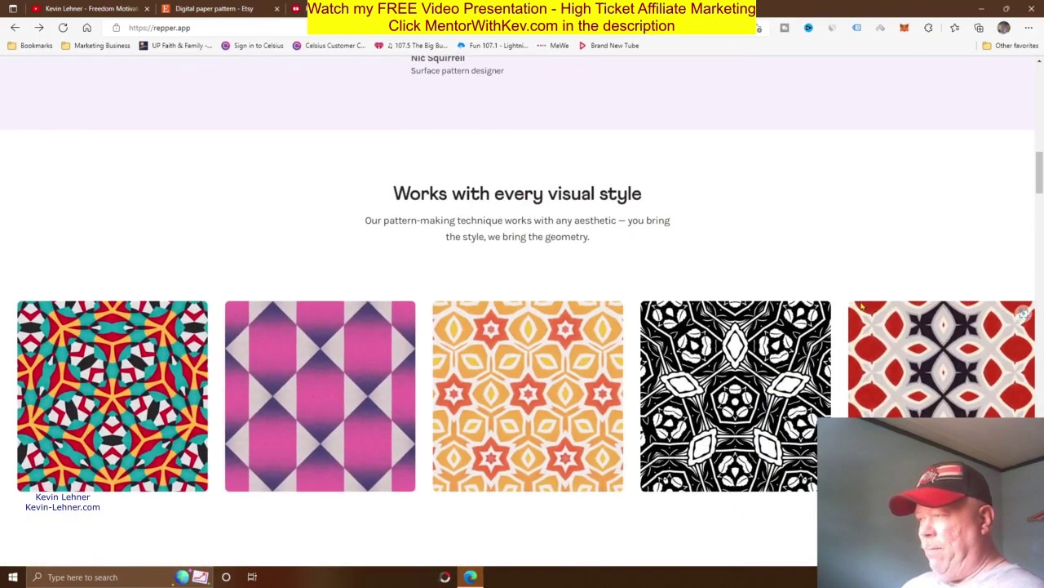
scroll(759, 236, "down", 1)
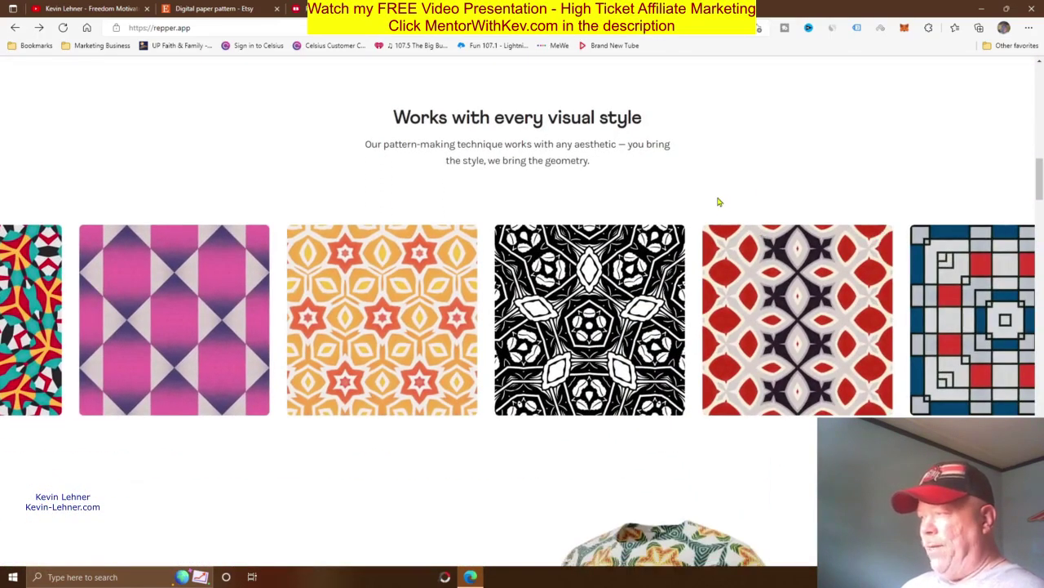
scroll(715, 201, "down", 4)
scroll(846, 320, "down", 1)
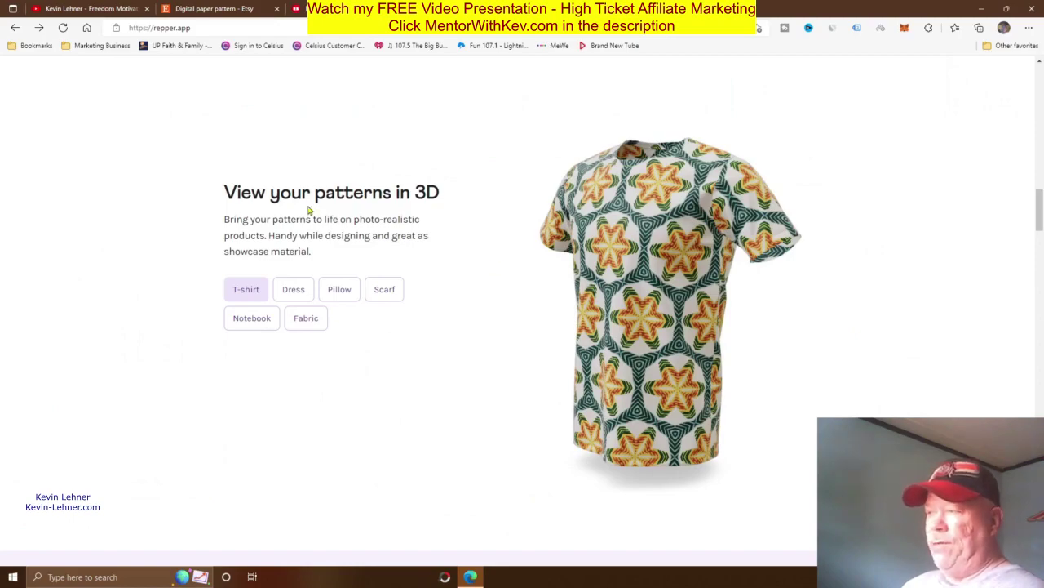
scroll(843, 319, "down", 10)
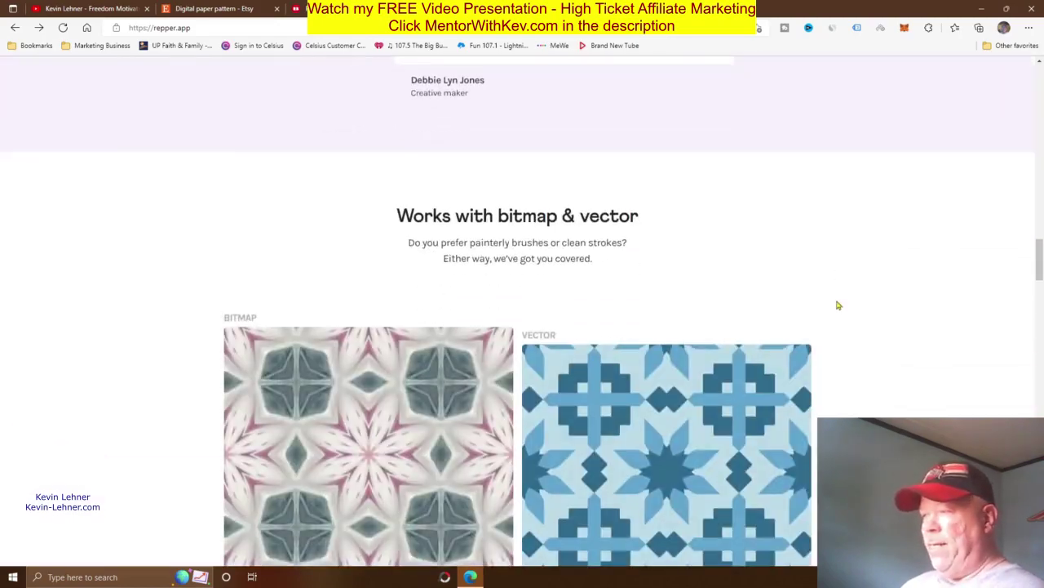
scroll(861, 309, "down", 10)
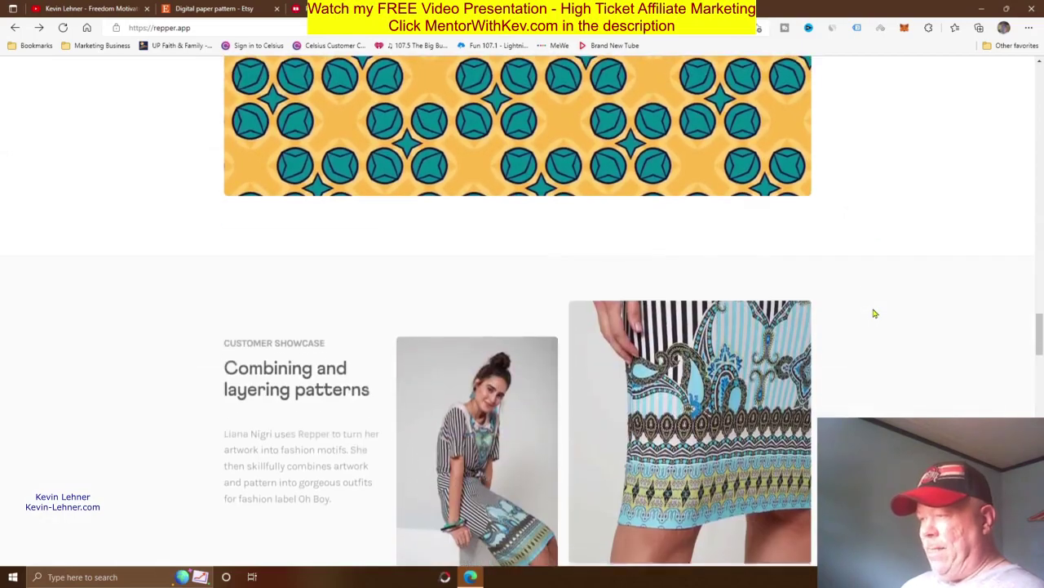
scroll(875, 314, "down", 6)
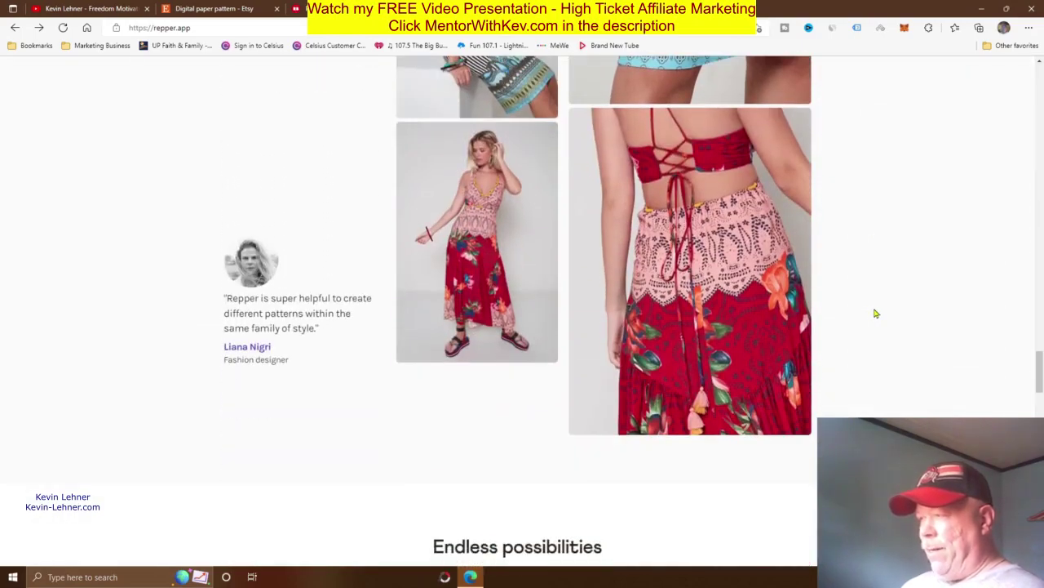
scroll(875, 315, "down", 3)
scroll(886, 313, "up", 12)
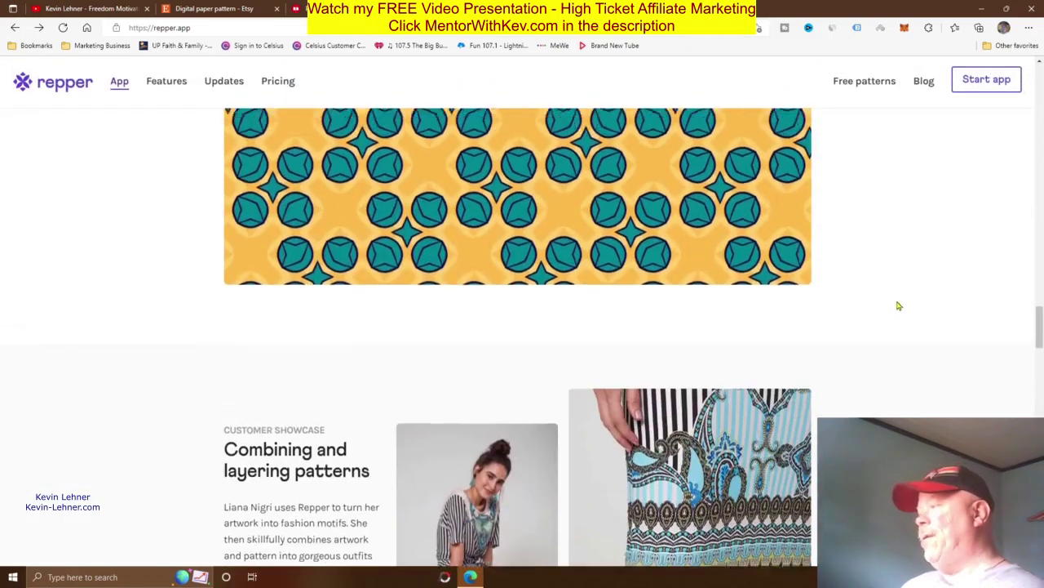
scroll(878, 329, "up", 15)
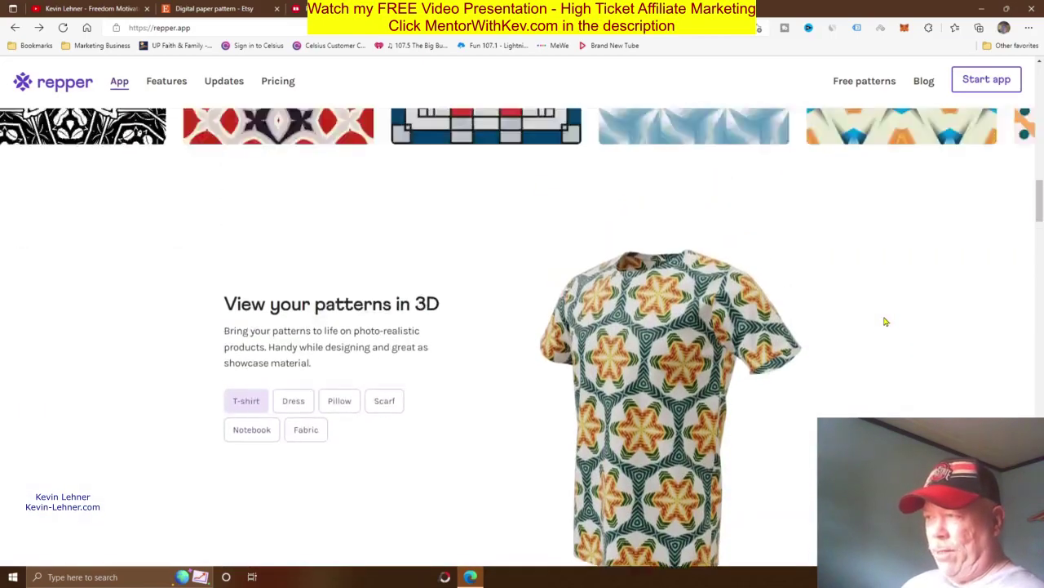
scroll(885, 321, "up", 10)
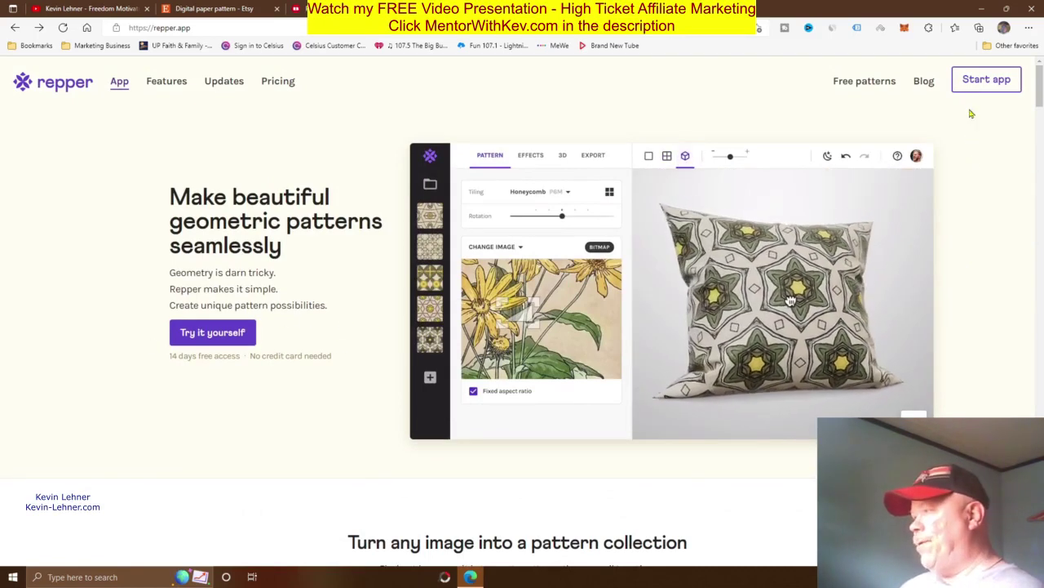
Step: Launch the Repper design app and sign in with a Google account
left_click(988, 80)
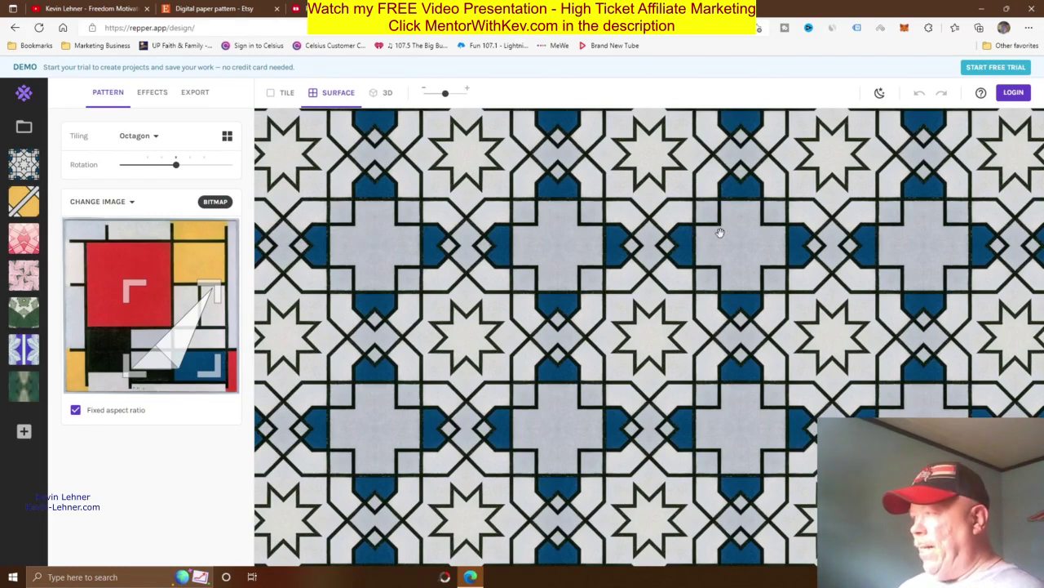
left_click(1013, 93)
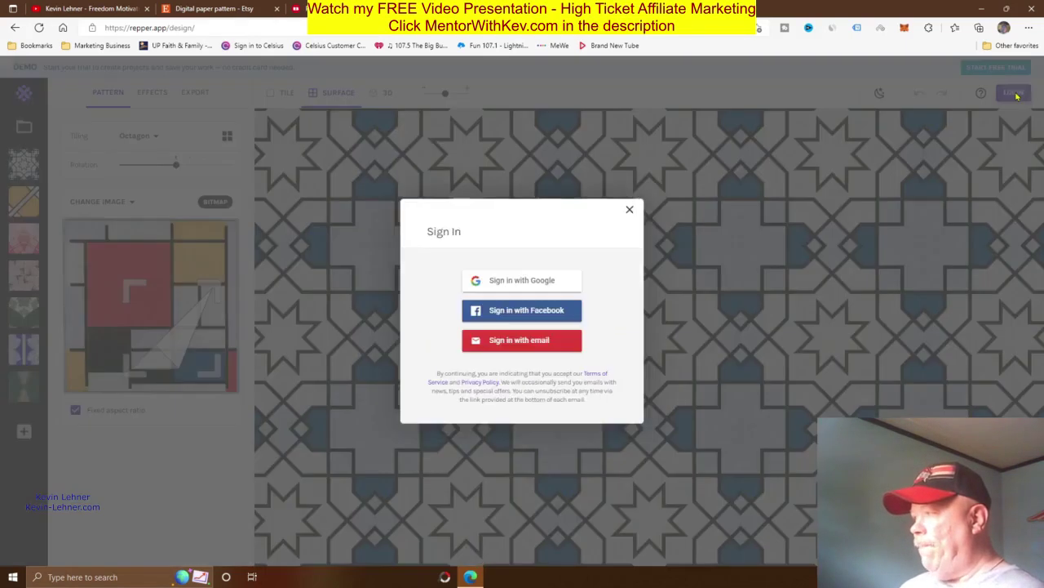
left_click(519, 282)
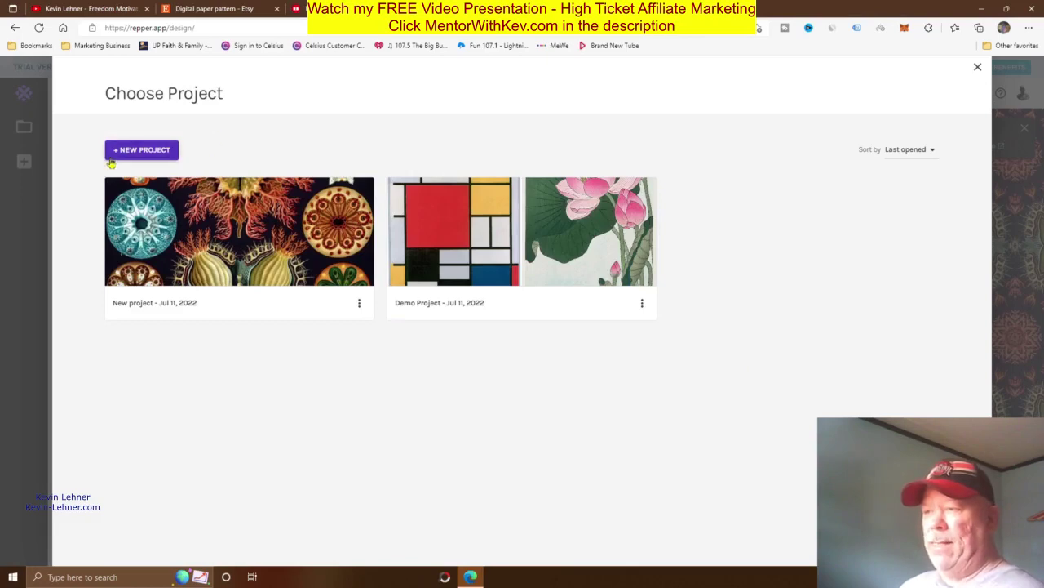
Step: Create a new project with the default title and upload the roses PNG as its source image
left_click(143, 152)
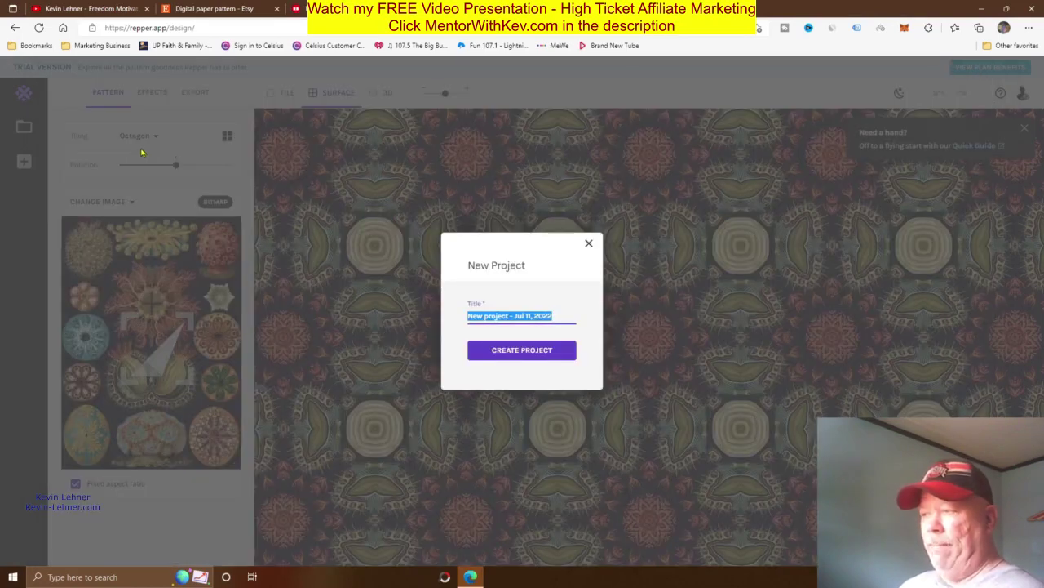
left_click(521, 353)
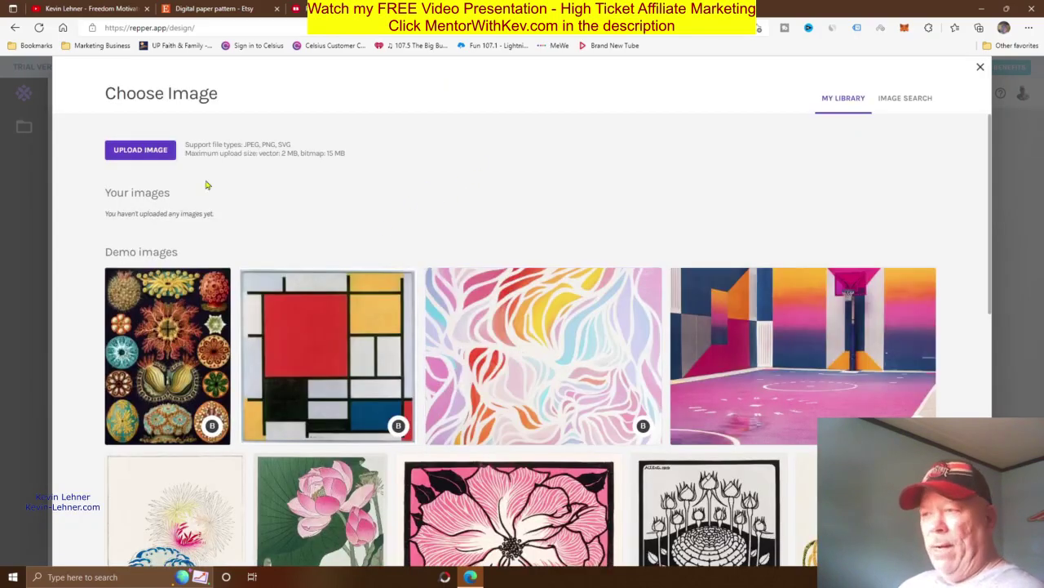
left_click(141, 151)
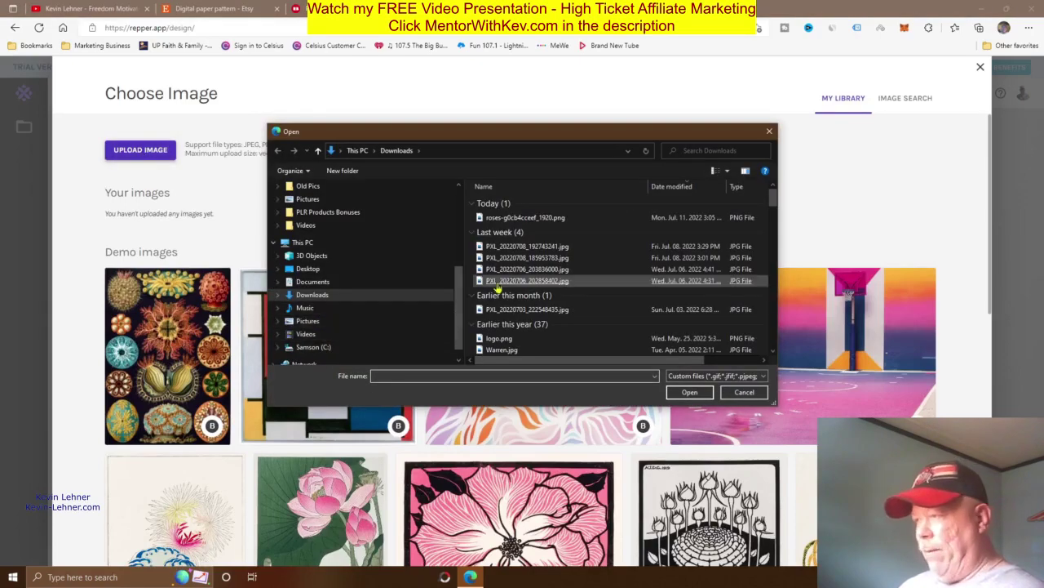
double_click(527, 217)
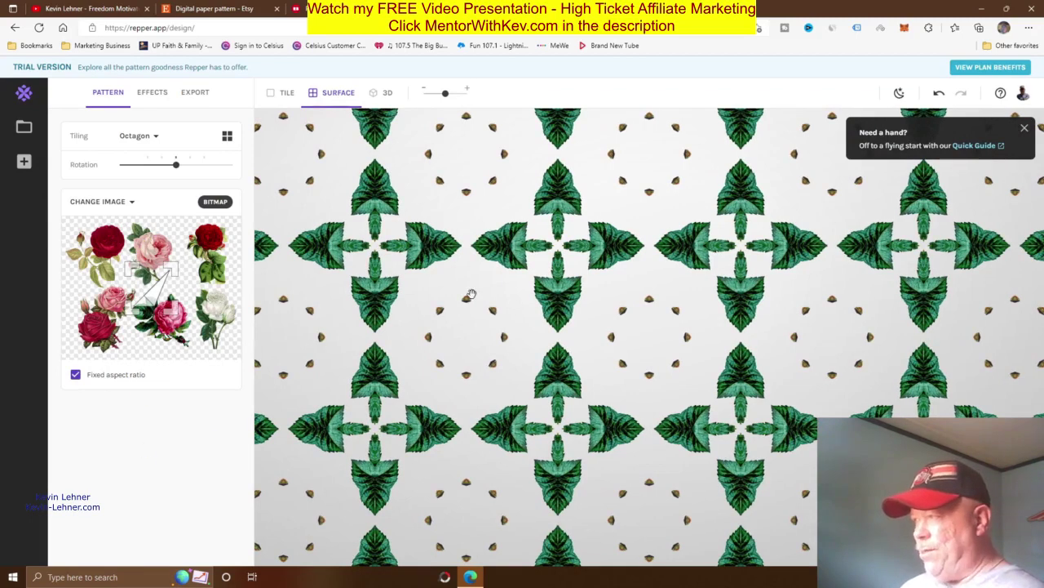
left_click(1025, 127)
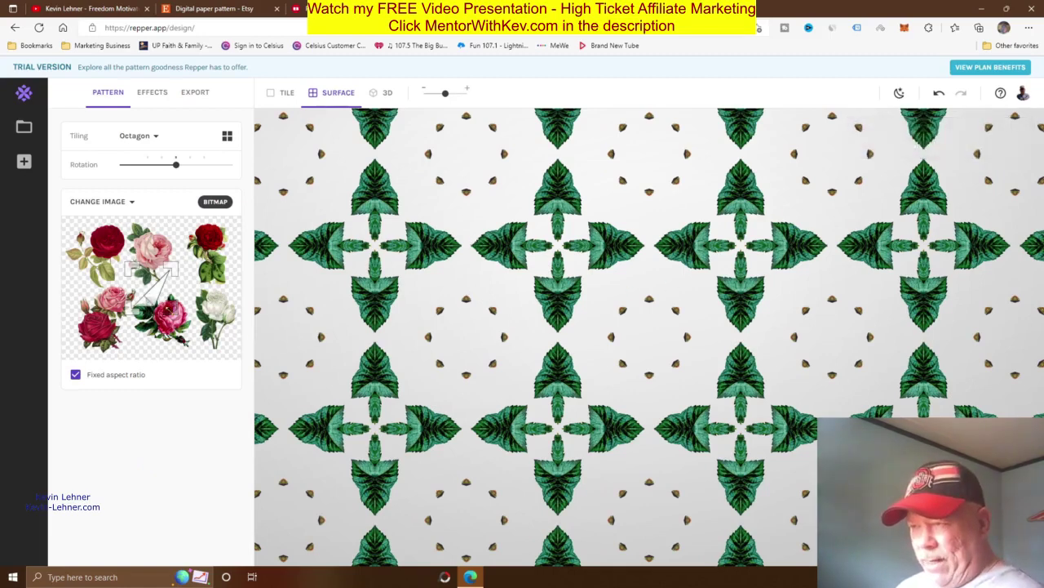
Step: Move the sampling box over the roses thumbnail to sample pink rosettes ringed by leaves
left_click_drag(169, 308, 118, 261)
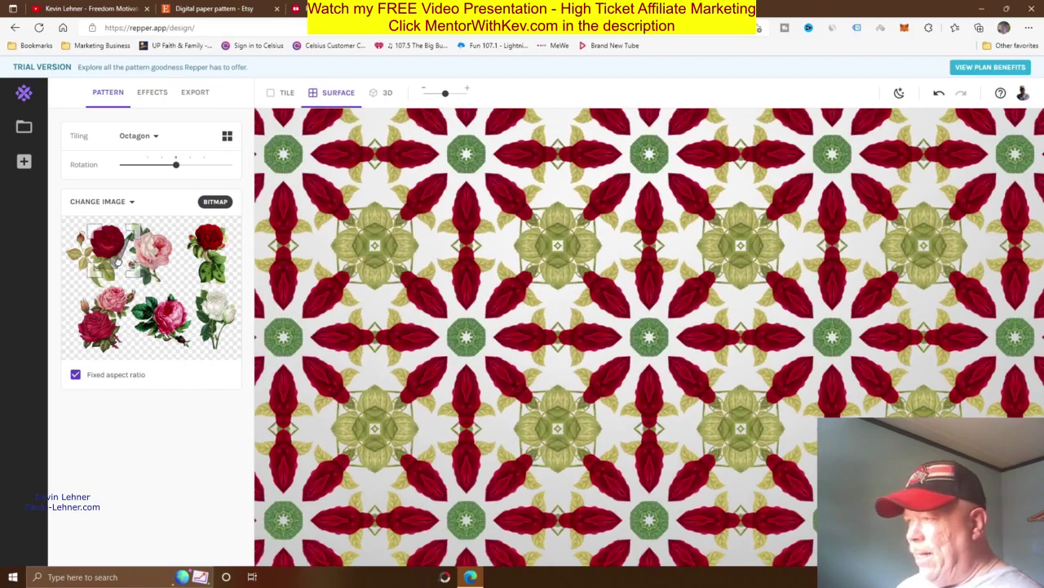
left_click_drag(118, 262, 158, 274)
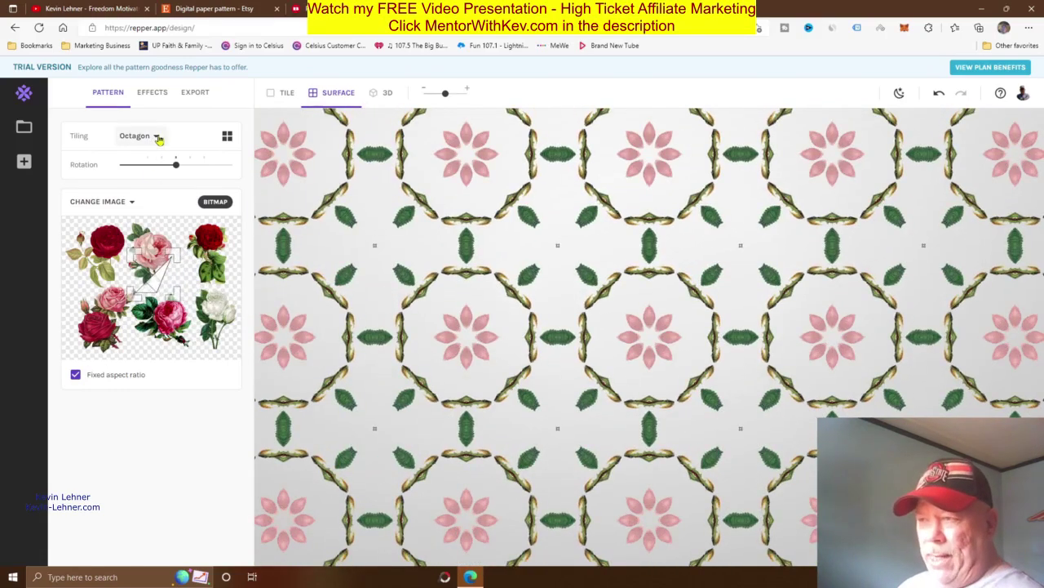
left_click(146, 137)
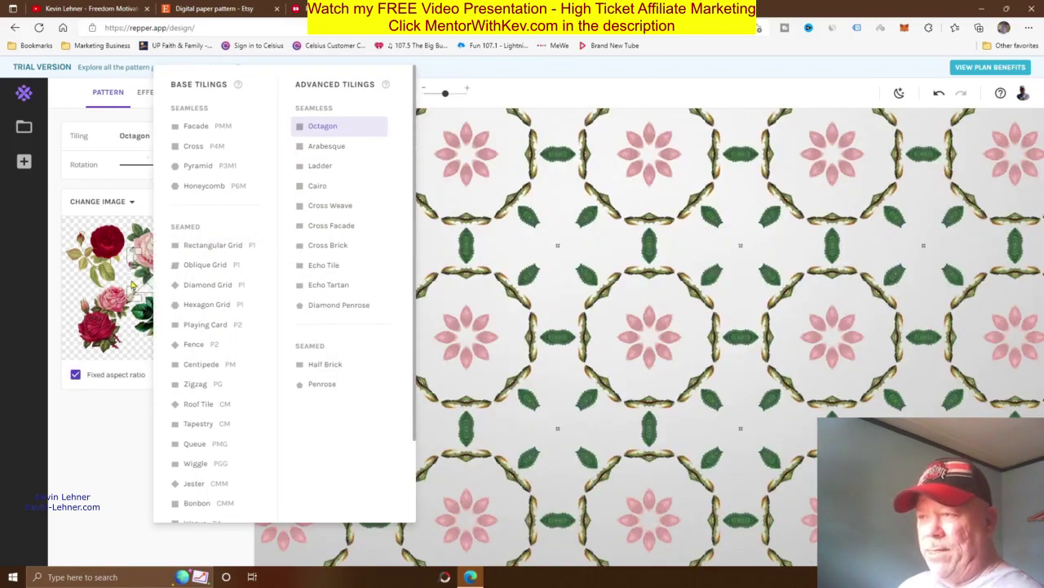
Step: Switch tiling to Pyramid and place the sample triangle over the pink rose
left_click(221, 167)
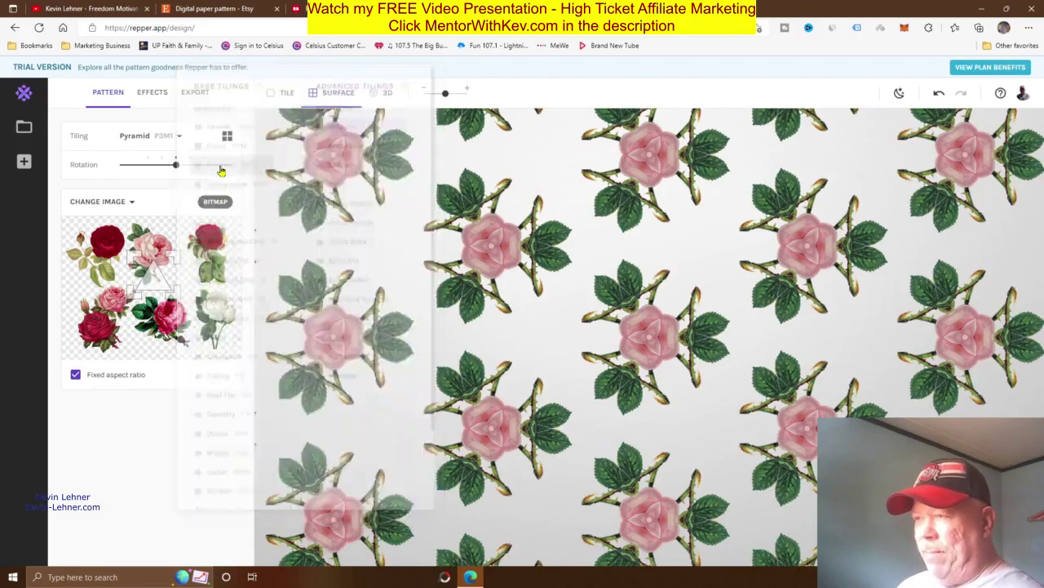
left_click_drag(149, 284, 104, 254)
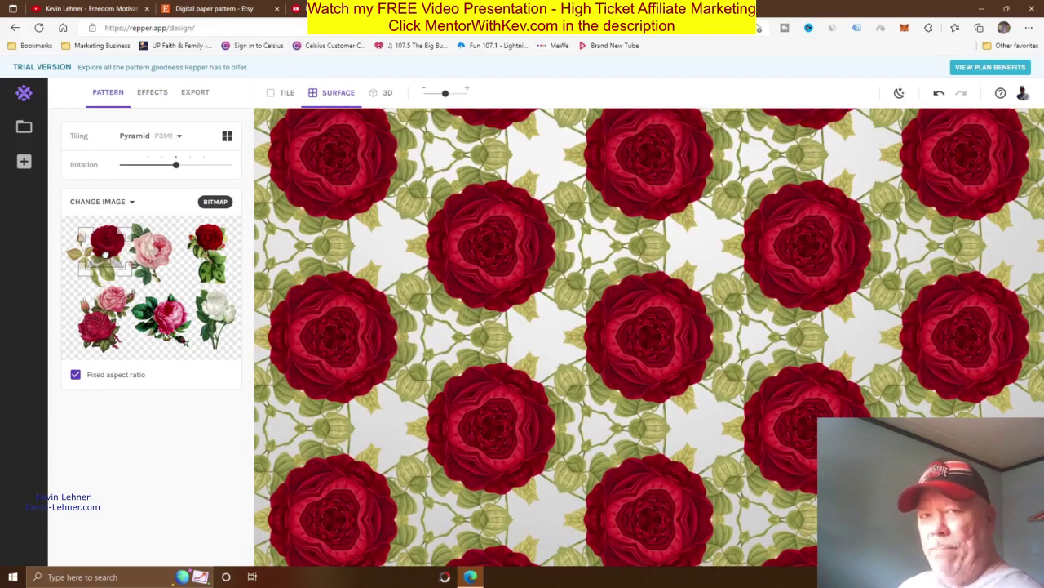
left_click_drag(107, 255, 198, 253)
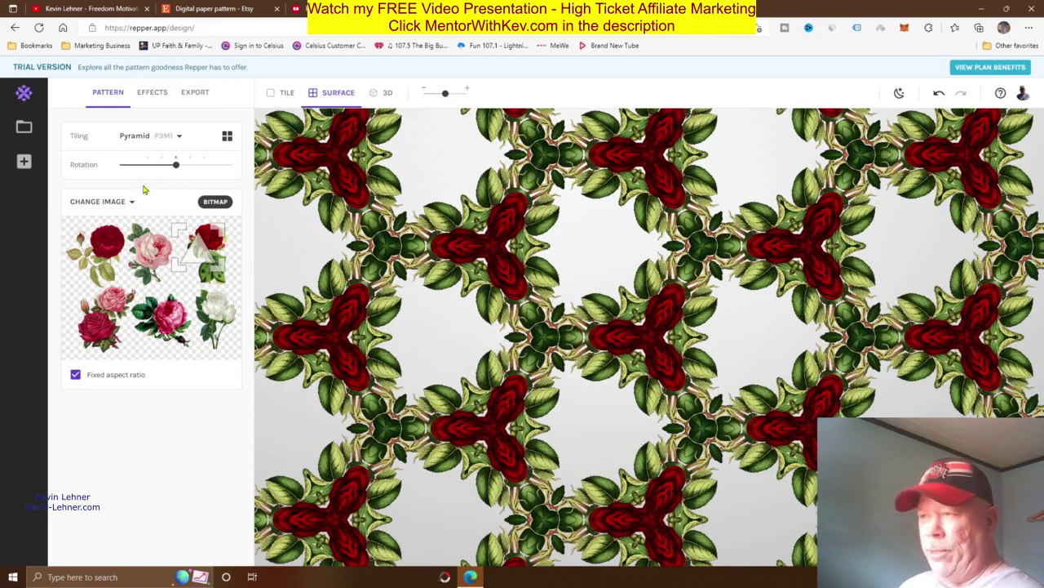
Step: Keep Pyramid tiling and rotate the sample to about 108
left_click(139, 135)
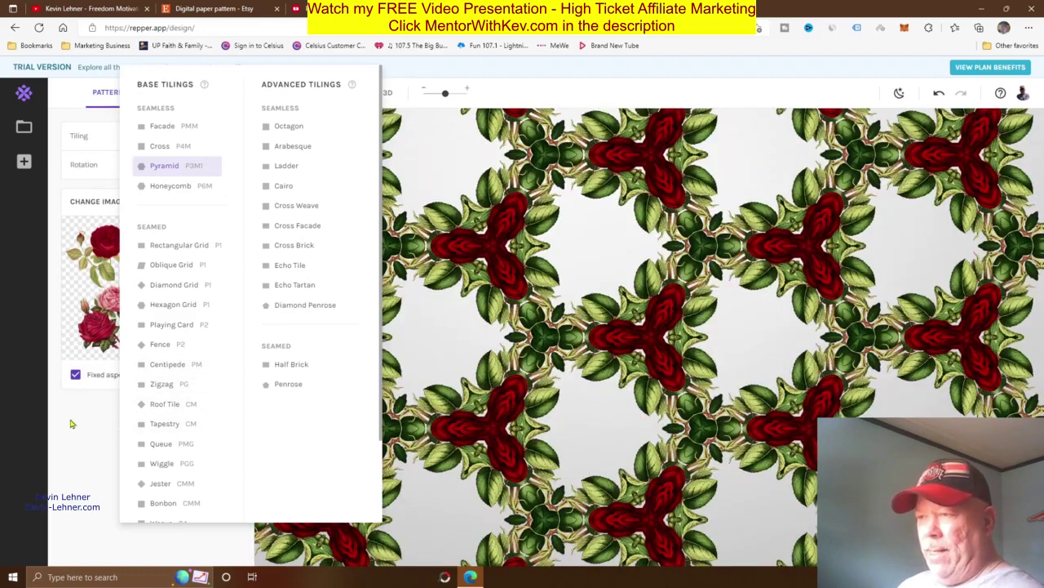
left_click(71, 423)
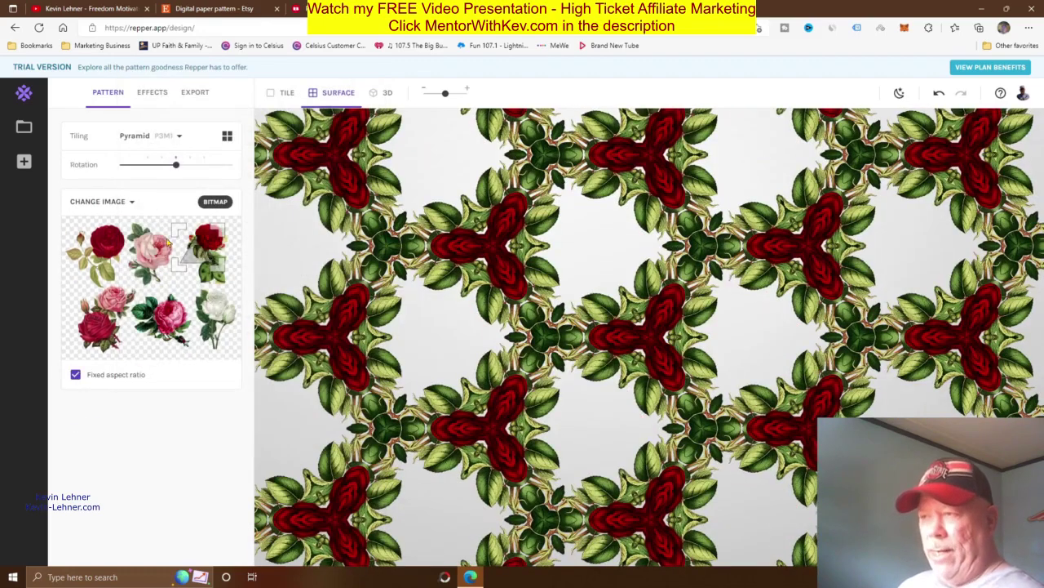
mouse_move(177, 169)
mouse_move(177, 168)
left_mouse_down()
mouse_move(217, 174)
mouse_move(120, 173)
mouse_move(160, 177)
left_mouse_up()
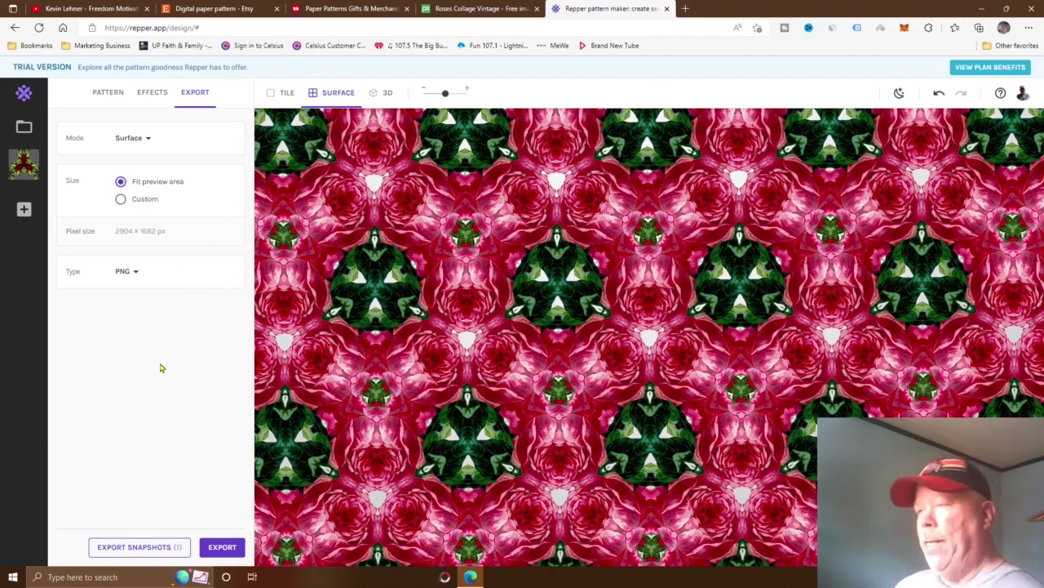
Step: Review the Pattern and Effects settings, then export the pink rose pattern as a PNG
left_click(103, 95)
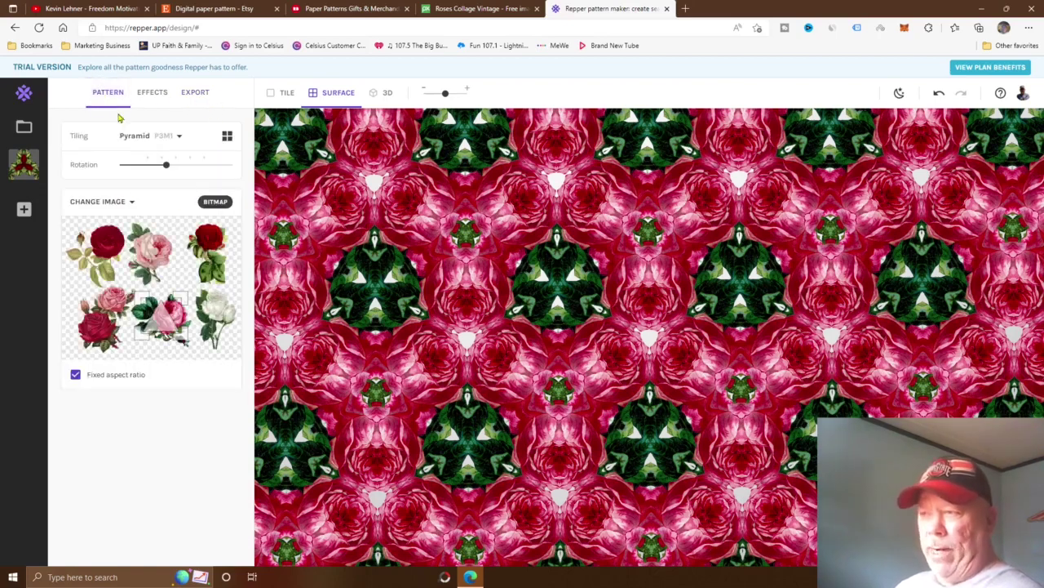
left_click(153, 94)
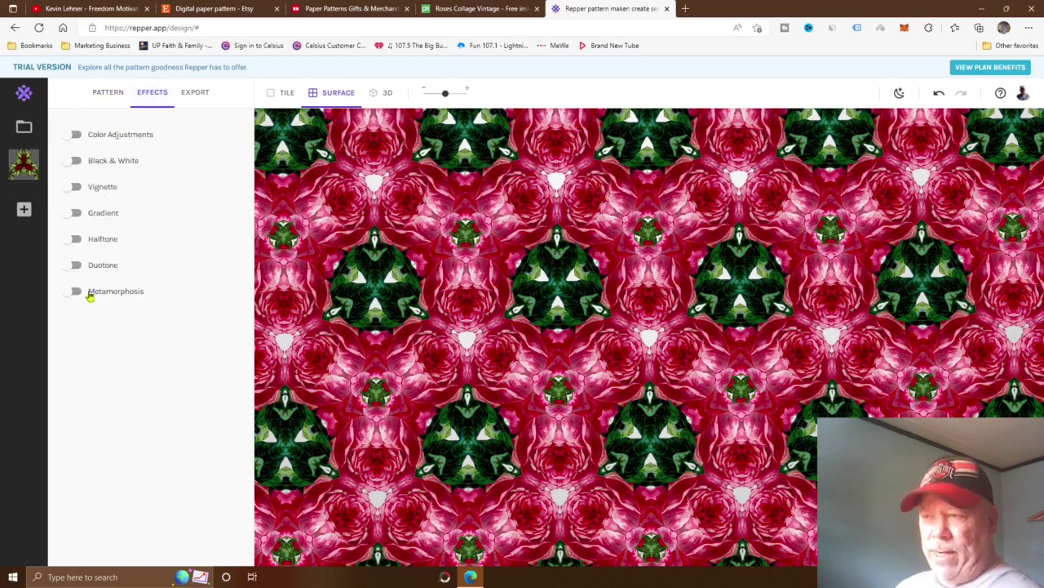
left_click(197, 93)
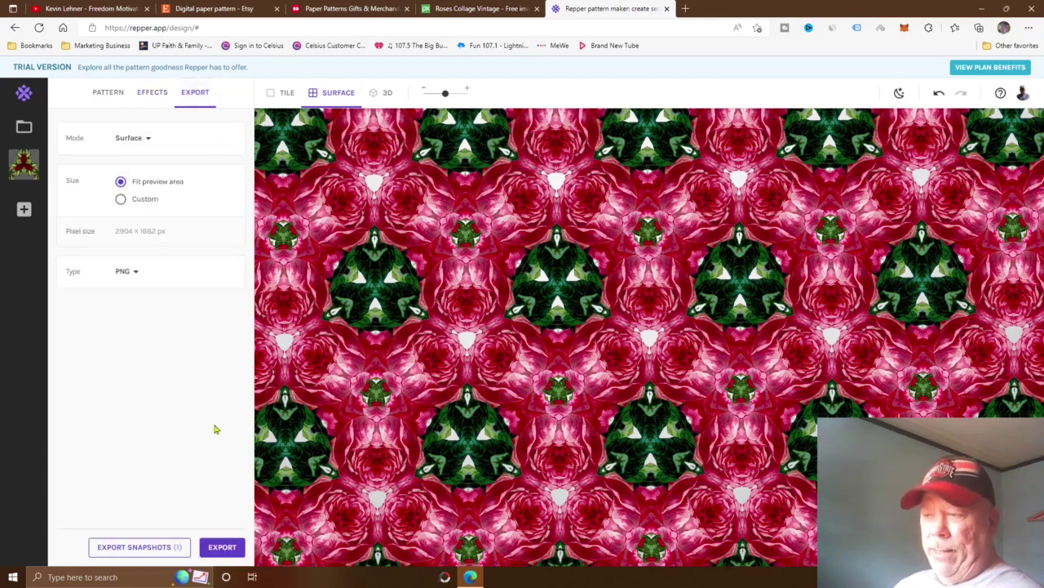
left_click(222, 548)
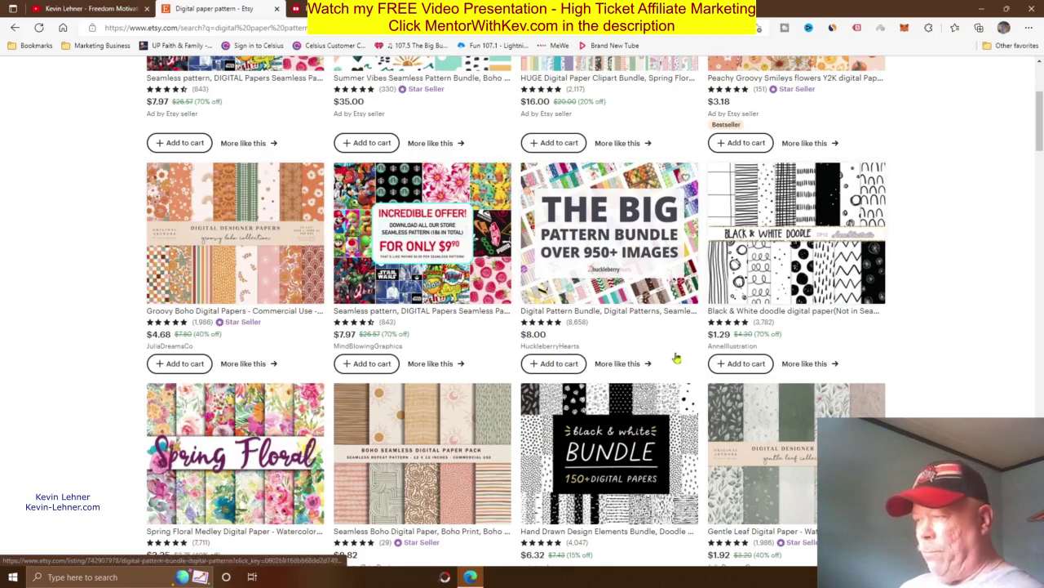
Step: Browse the Etsy digital paper listings, then switch to the Redbubble paper patterns results
scroll(670, 355, "down", 3)
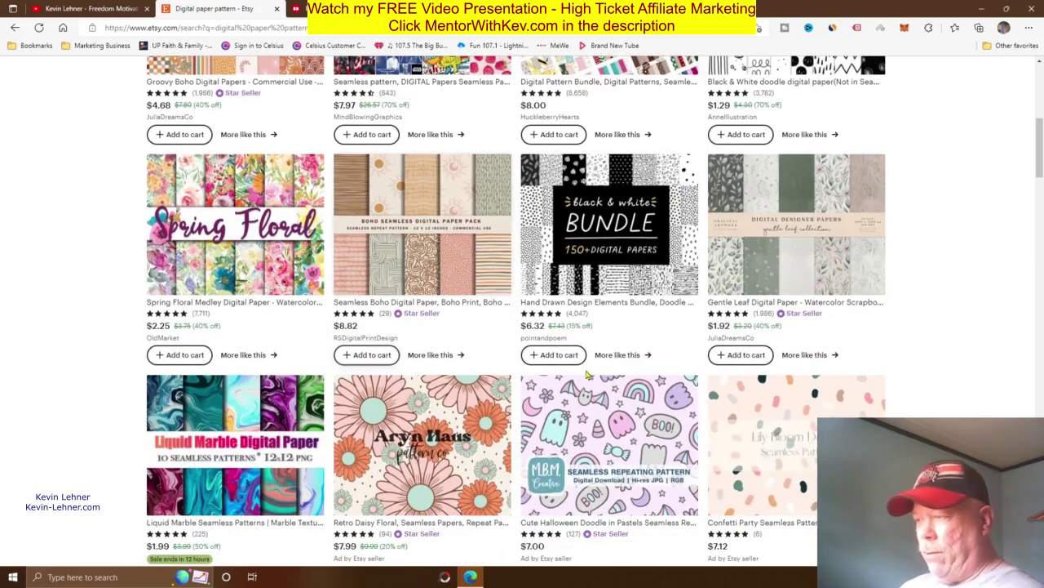
scroll(955, 374, "up", 1)
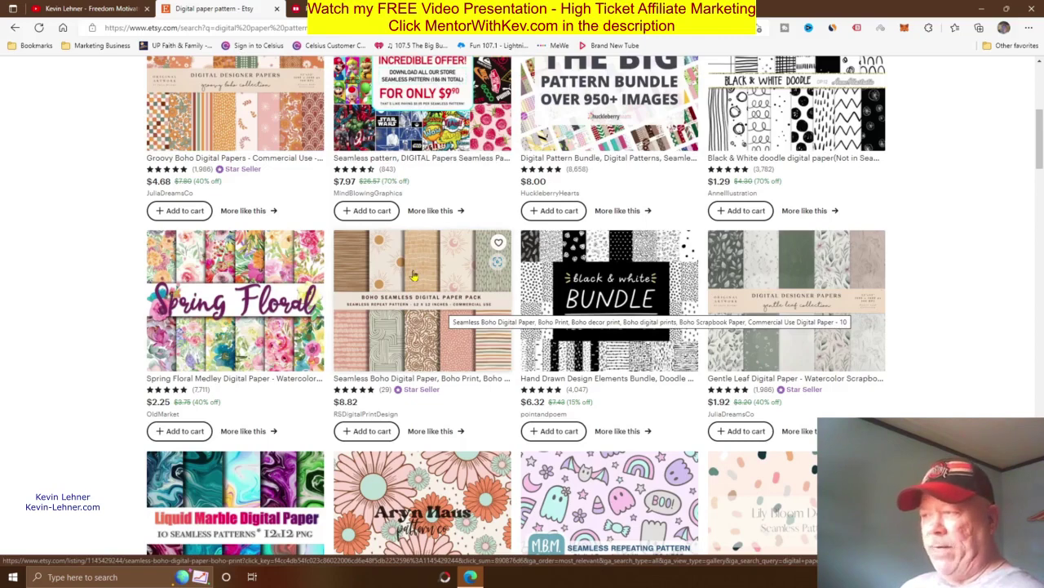
left_click(343, 10)
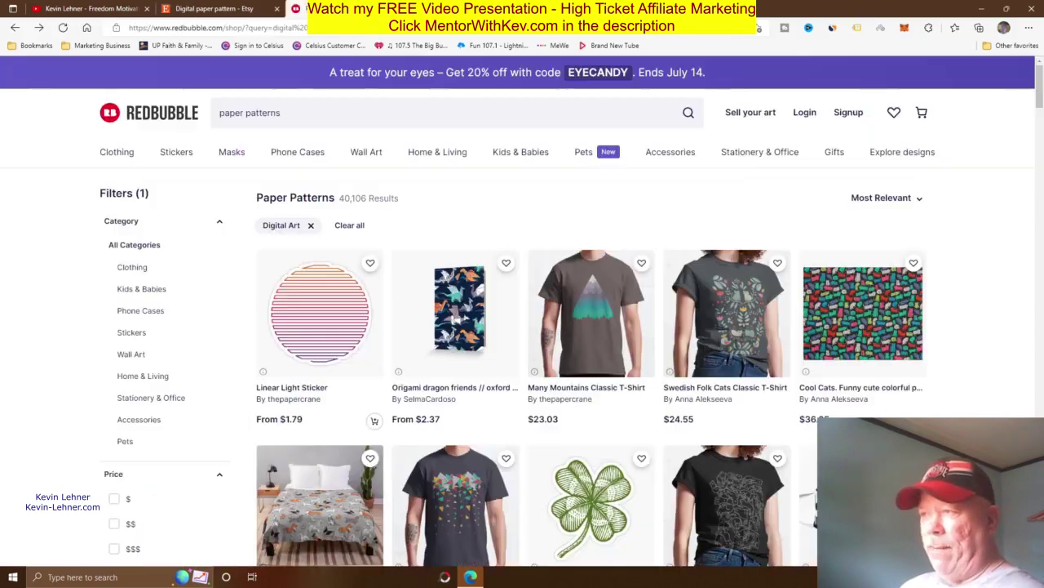
Step: Look over the Redbubble category menus before returning to the Repper editor
mouse_move(449, 149)
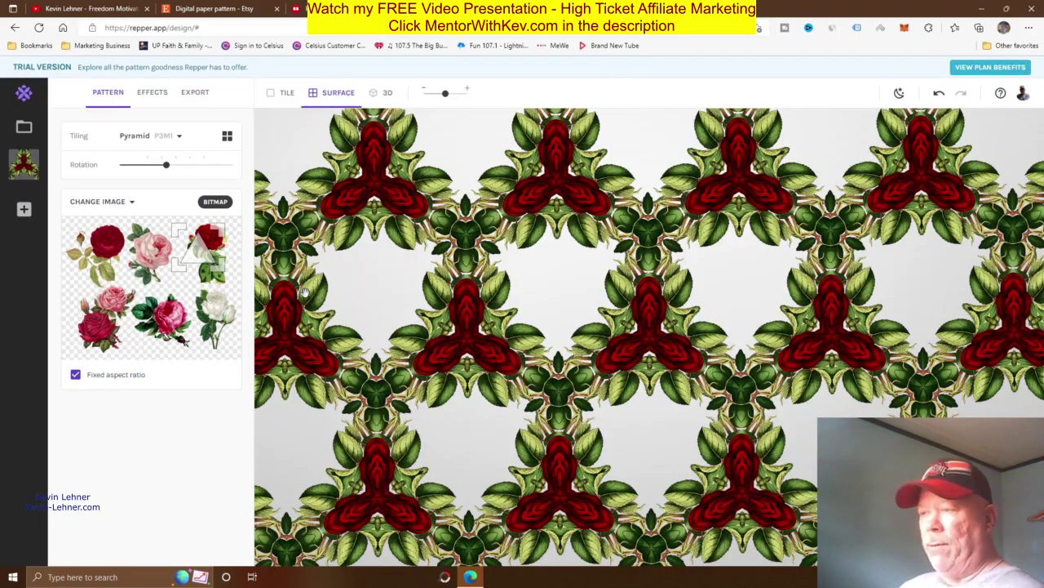
Step: Resample a new spot of the roses image to get small pink-and-green star rosettes
left_click_drag(228, 271, 421, 245)
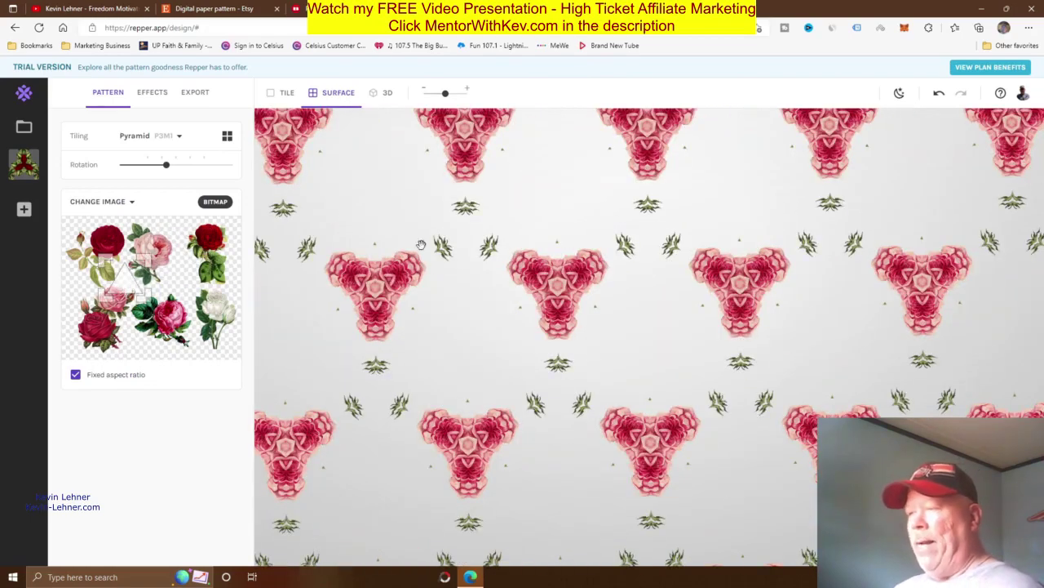
mouse_move(134, 281)
left_mouse_down()
mouse_move(175, 310)
mouse_move(166, 290)
mouse_move(129, 287)
left_mouse_up()
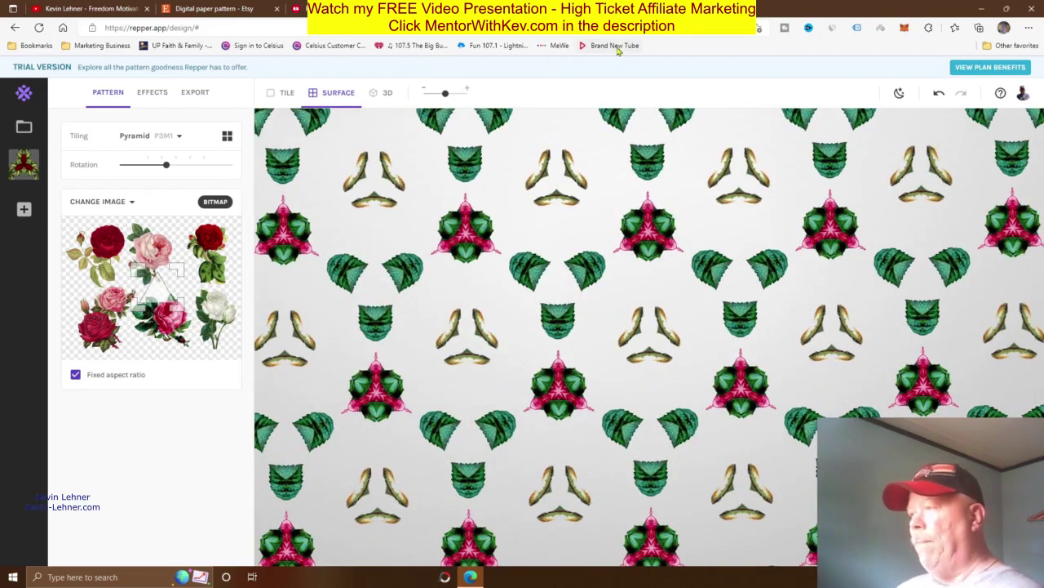